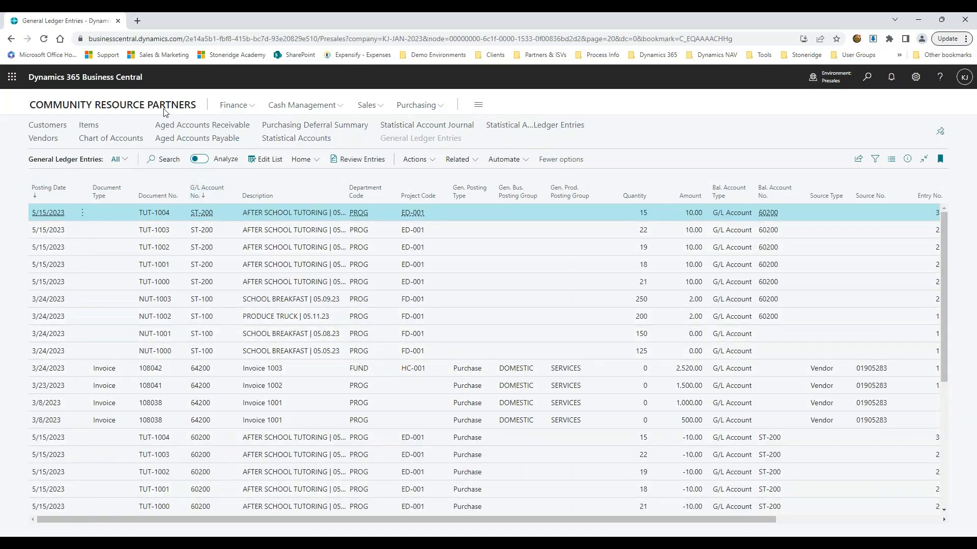
Step: Turn on analysis mode for the general ledger entries and expand the ST-100 group in the NUTRITION analysis
{"action": "left_click", "coordinate": [204, 162]}
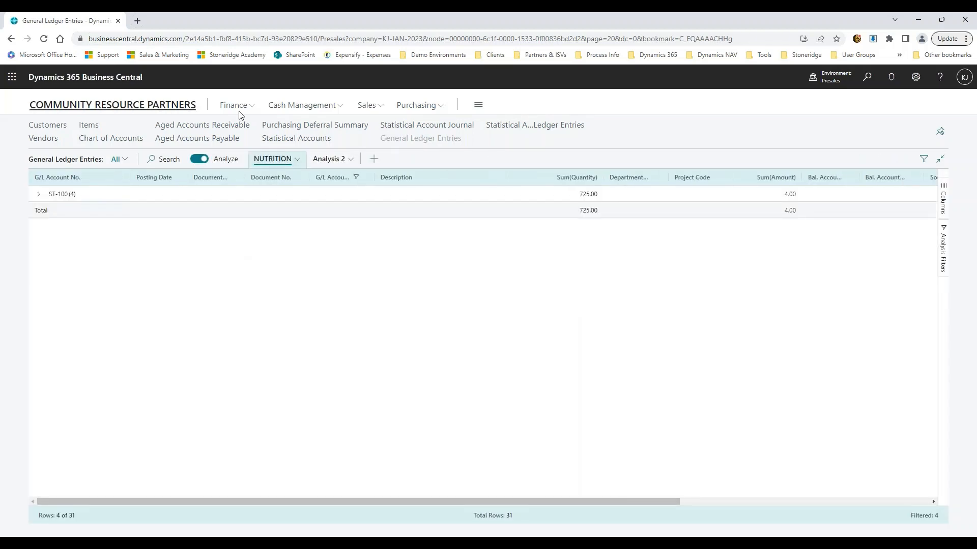
{"action": "left_click", "coordinate": [38, 195]}
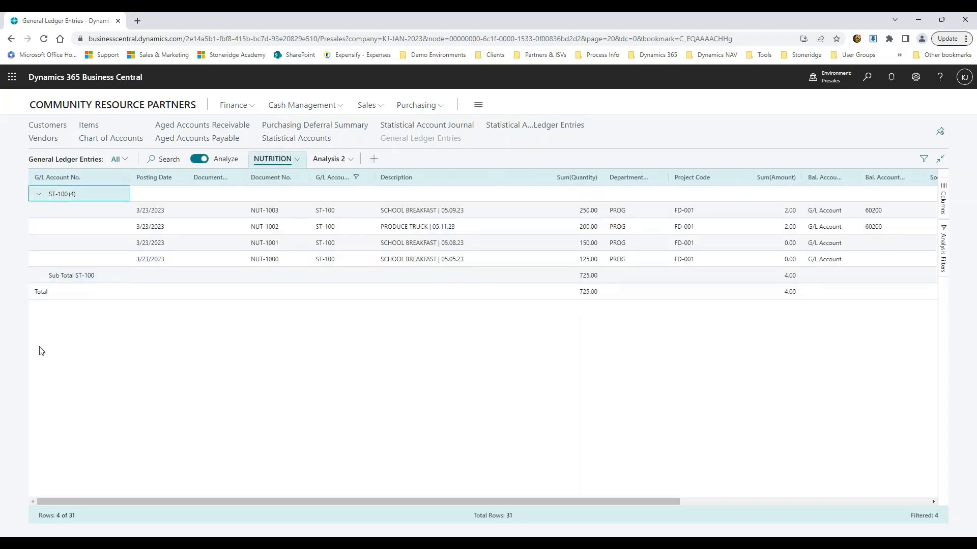
Step: Search for "feature", open Feature Management and check the entry for the analysis mode feature preview
{"action": "left_click", "coordinate": [868, 77]}
{"action": "type", "text": "featuer"}
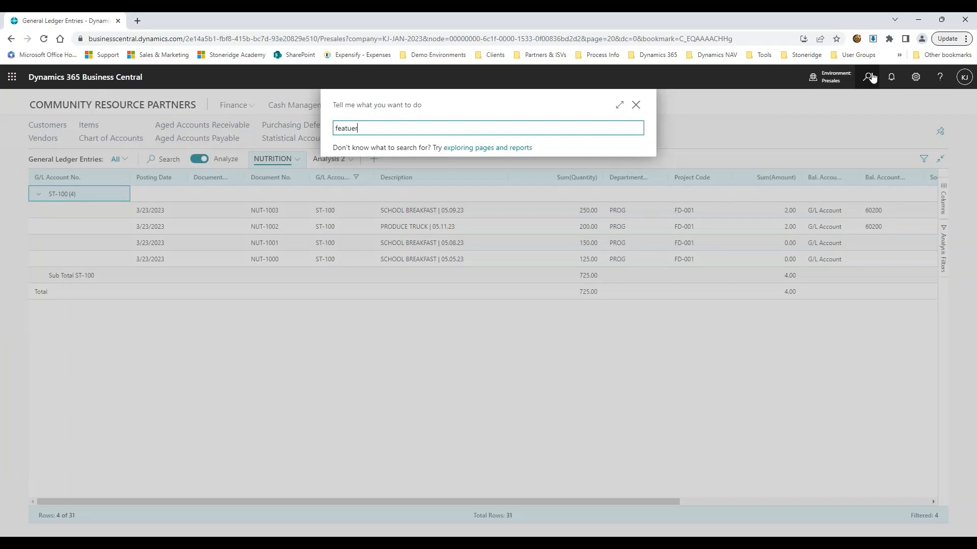
{"action": "key", "text": "BackSpace"}
{"action": "key", "text": "BackSpace"}
{"action": "type", "text": "re"}
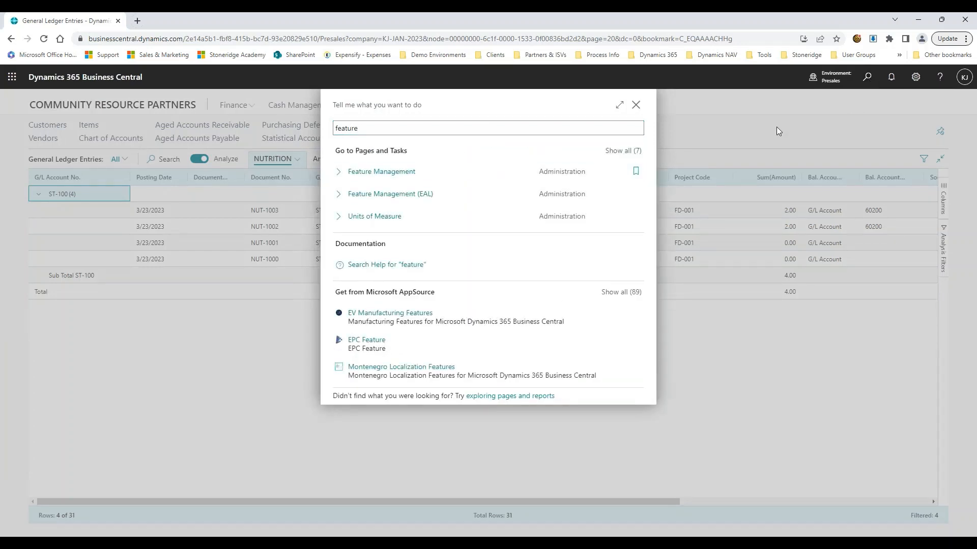
{"action": "key", "text": "Return"}
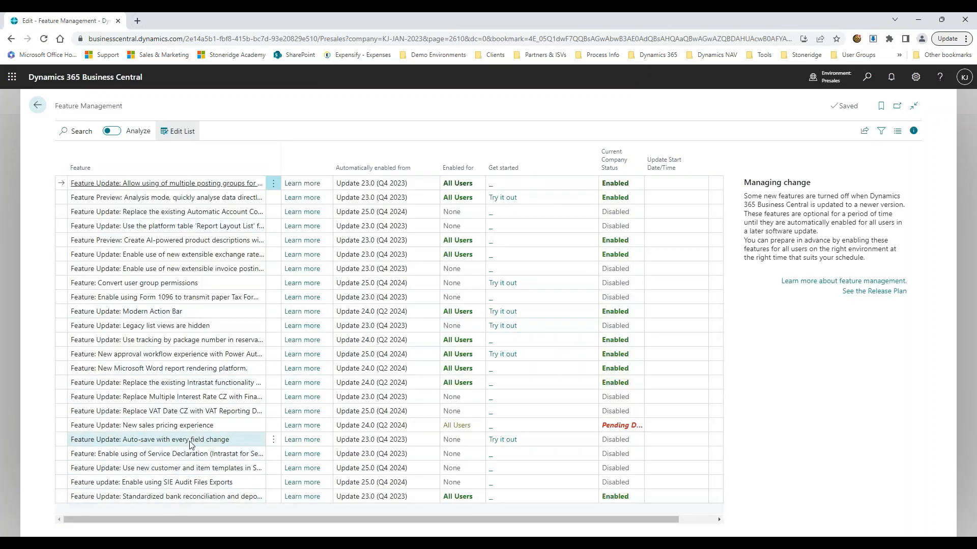
{"action": "left_click", "coordinate": [218, 203]}
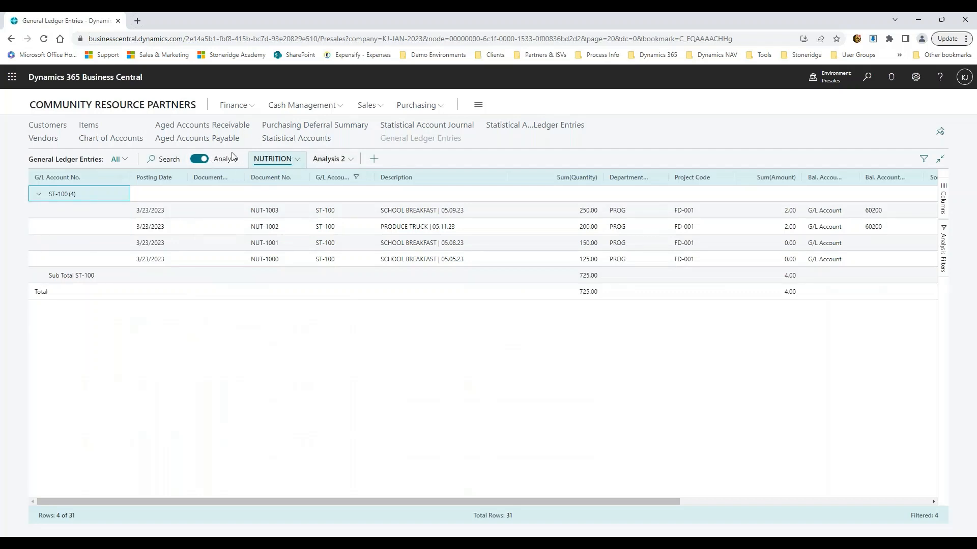
Step: View the Analysis 2 tab, add a new analysis tab and review its available columns and analysis filters
{"action": "left_click", "coordinate": [327, 160]}
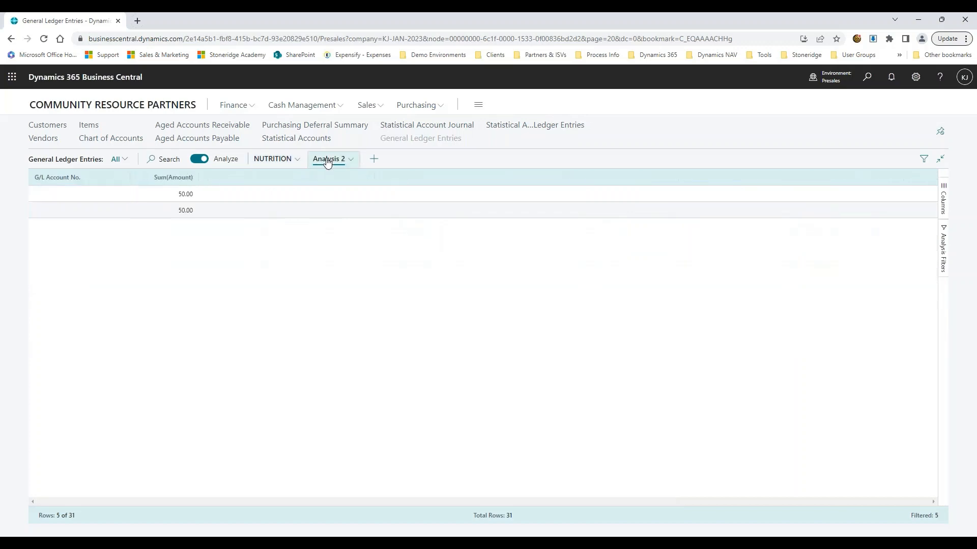
{"action": "left_click", "coordinate": [374, 160]}
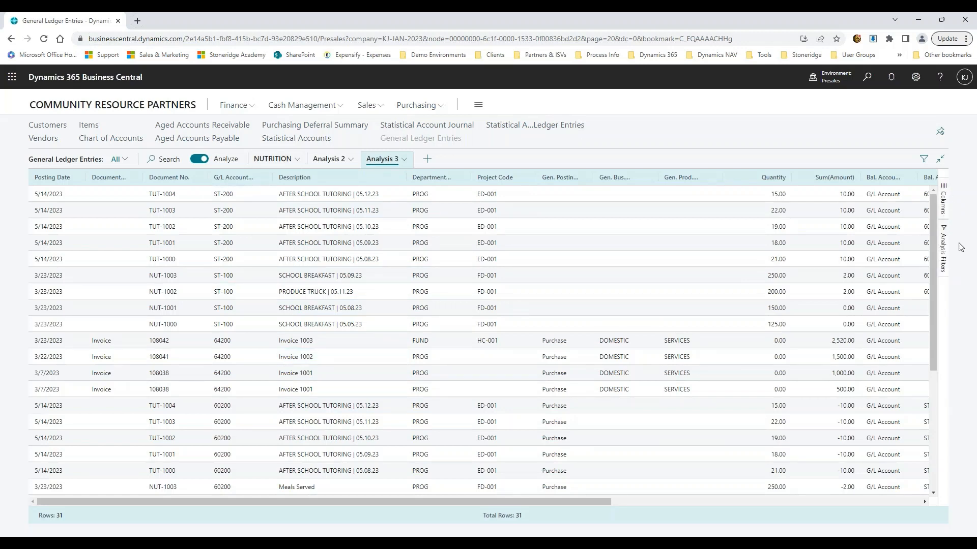
{"action": "left_click", "coordinate": [946, 192]}
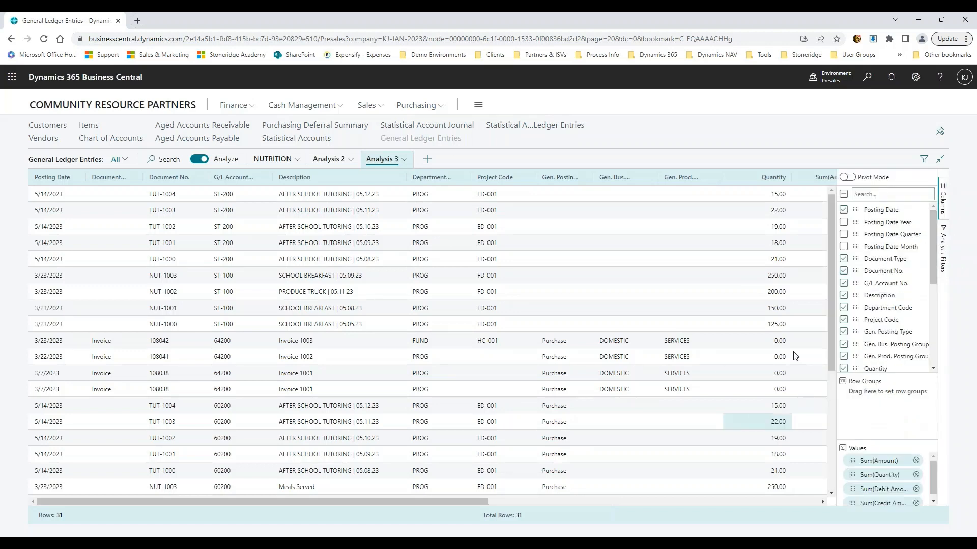
{"action": "scroll", "coordinate": [866, 289], "scroll_direction": "down", "scroll_amount": 3}
{"action": "scroll", "coordinate": [866, 289], "scroll_direction": "down", "scroll_amount": 2}
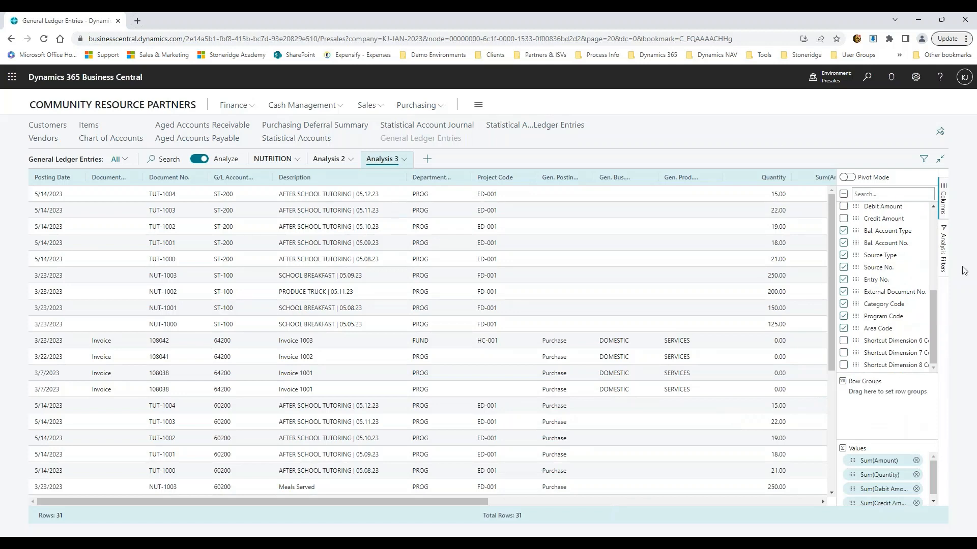
{"action": "left_click", "coordinate": [943, 252]}
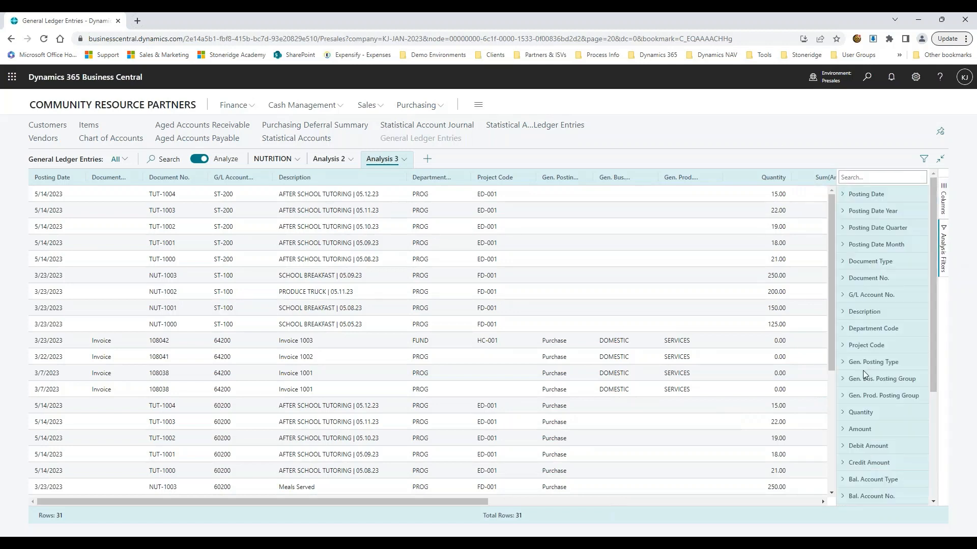
Step: Enable pivot mode in the new analysis and set Category Code as its row group
{"action": "left_click", "coordinate": [942, 202]}
{"action": "left_click", "coordinate": [847, 178]}
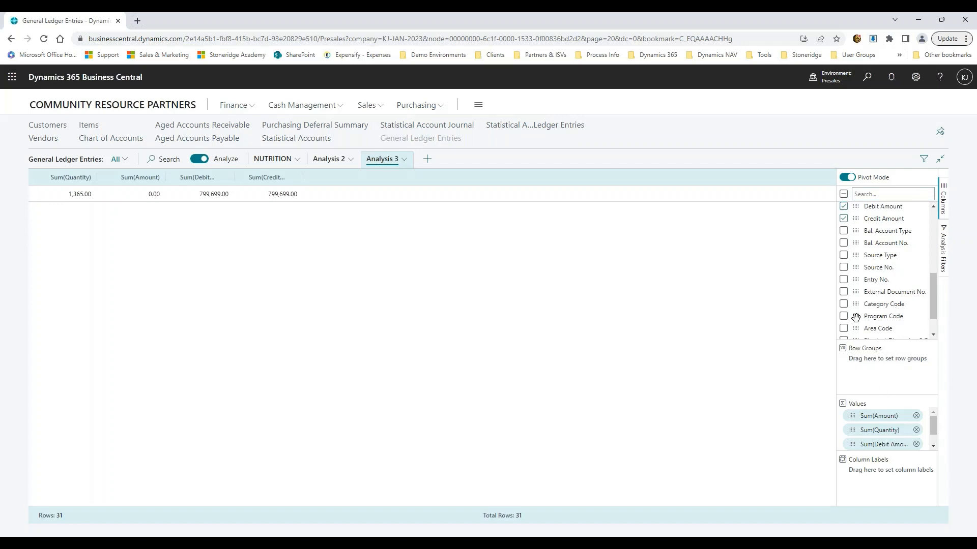
{"action": "left_click_drag", "start_coordinate": [856, 304], "coordinate": [852, 362]}
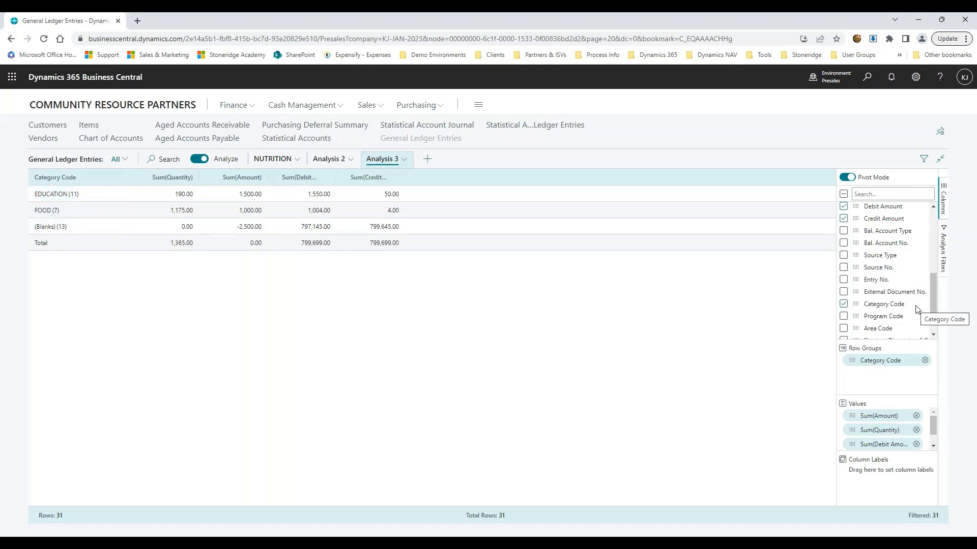
Step: Filter the pivot analysis to entries whose Category Code is not blank and return to the column settings
{"action": "left_click", "coordinate": [940, 241]}
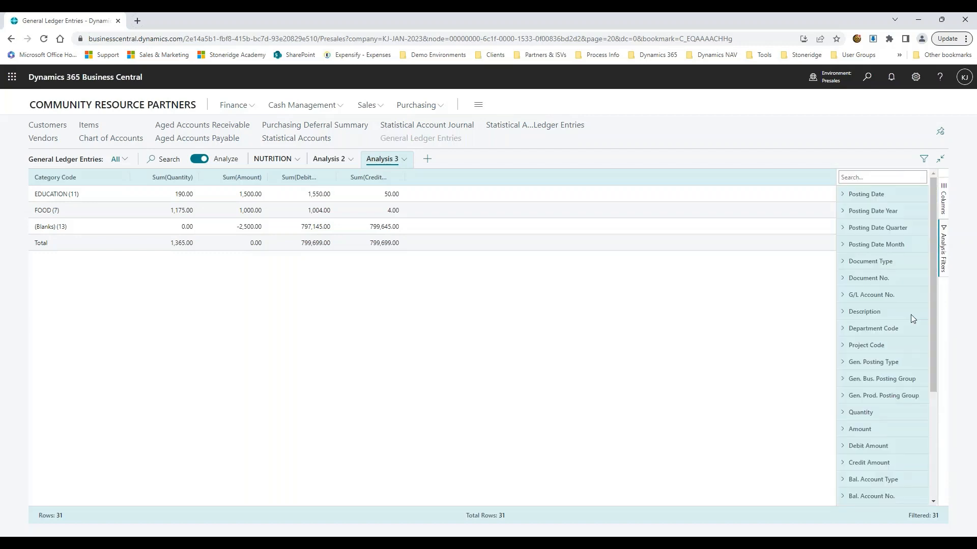
{"action": "scroll", "coordinate": [875, 468], "scroll_direction": "down", "scroll_amount": 3}
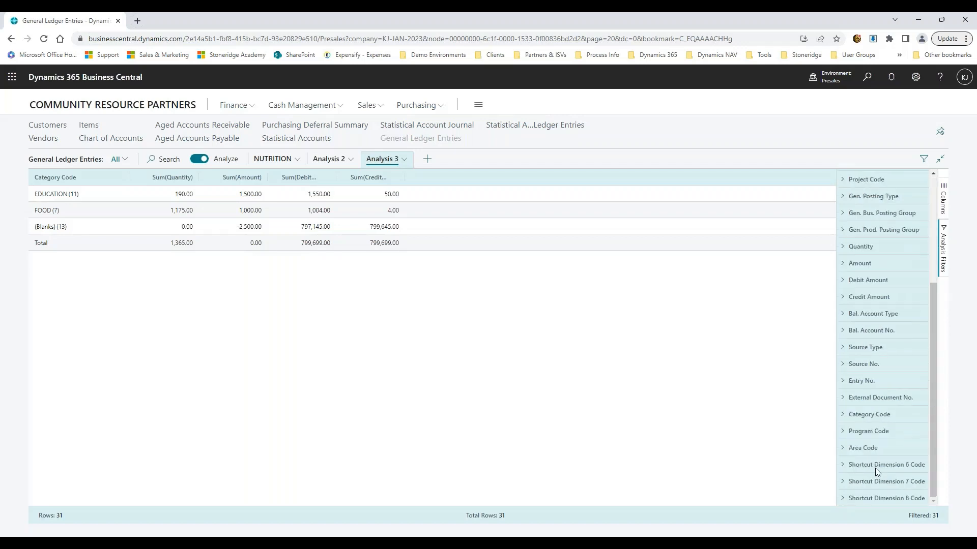
{"action": "left_click", "coordinate": [842, 417]}
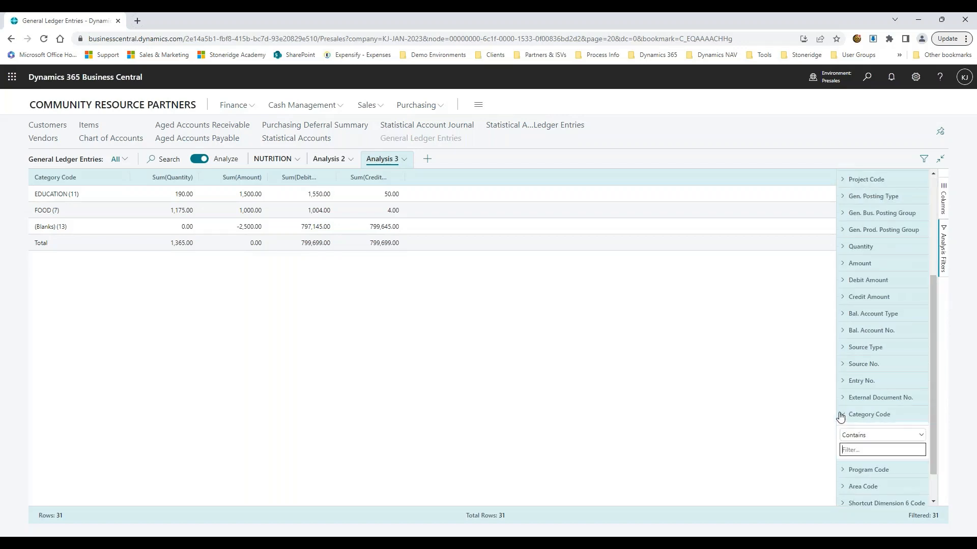
{"action": "left_click", "coordinate": [919, 434]}
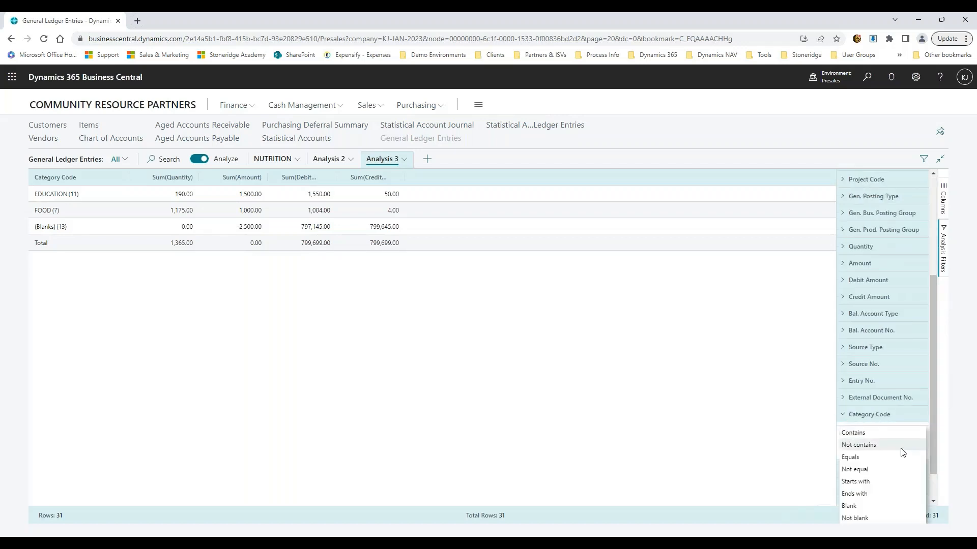
{"action": "left_click", "coordinate": [865, 521]}
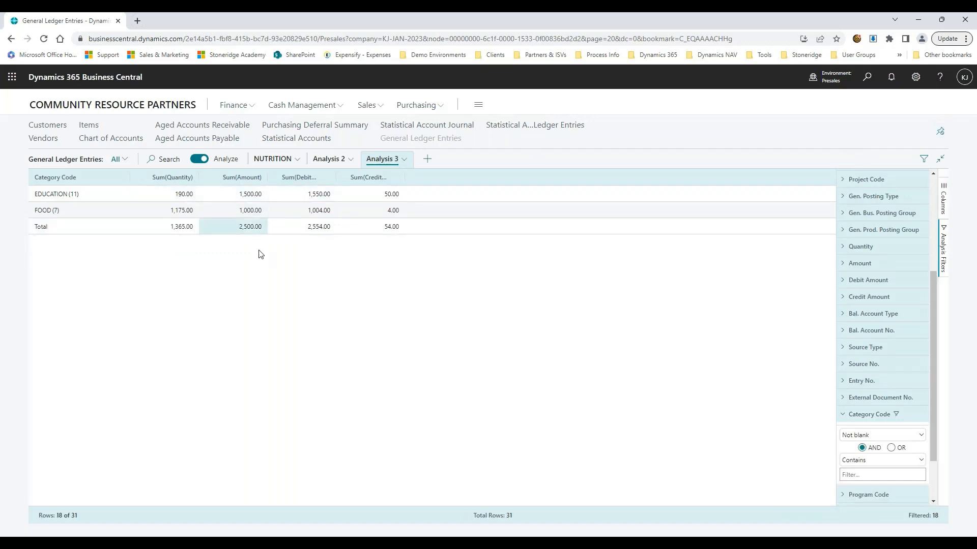
{"action": "left_click", "coordinate": [944, 199]}
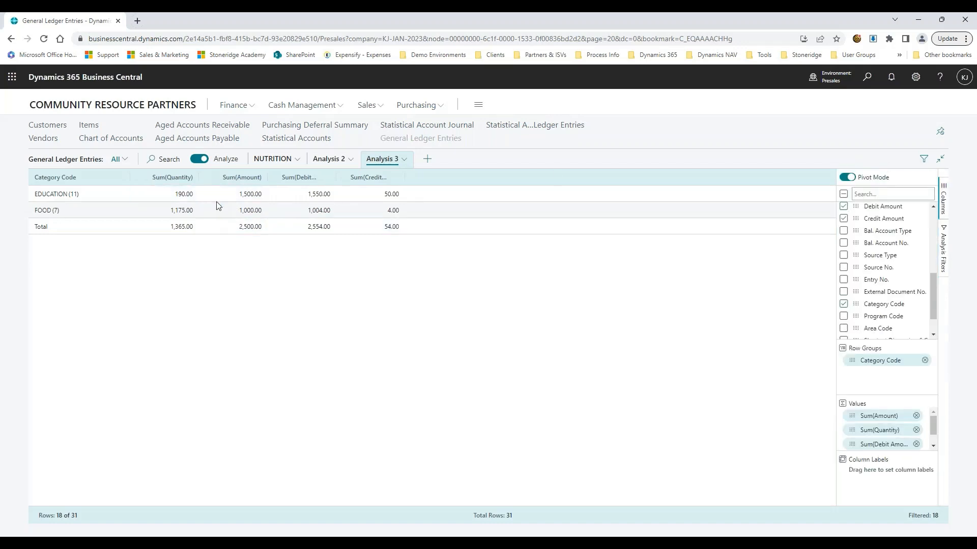
Step: Rename the Analysis 3 tab to PIVOT and delete the Analysis 2 tab
{"action": "double_click", "coordinate": [378, 160]}
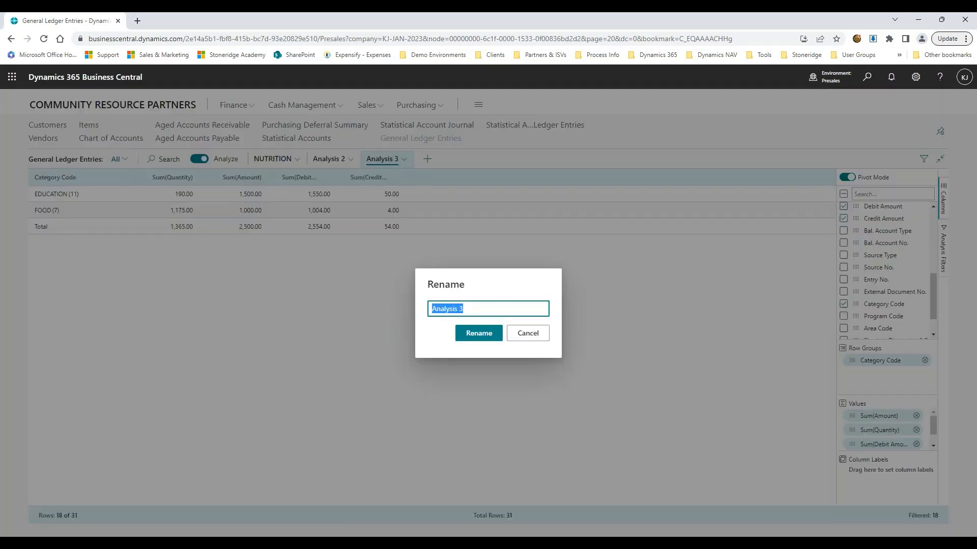
{"action": "type", "text": "PIVOT"}
{"action": "key", "text": "Tab"}
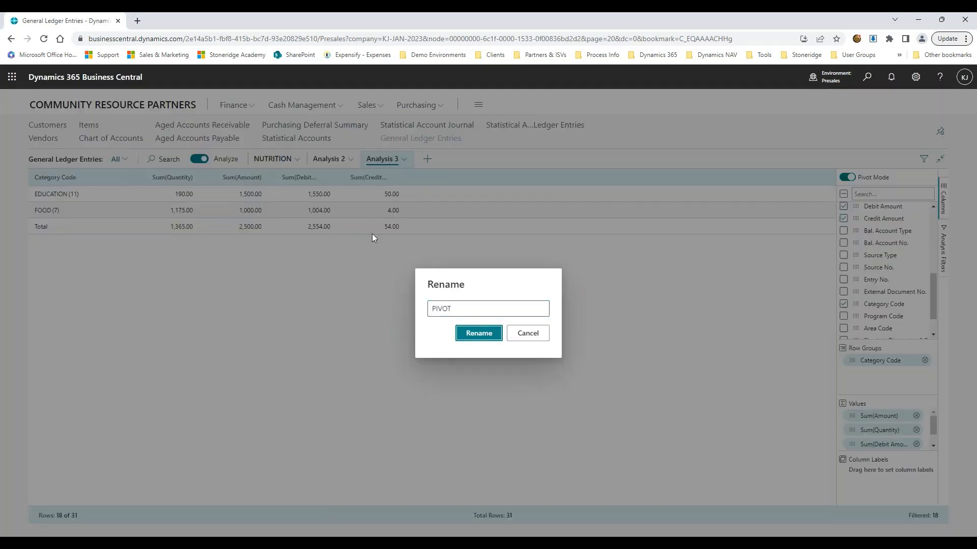
{"action": "key", "text": "Return"}
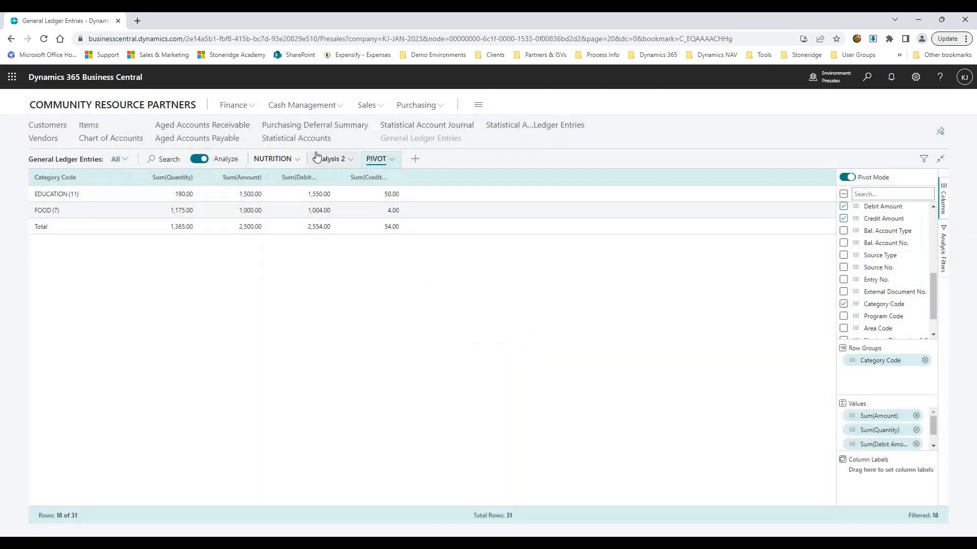
{"action": "left_click", "coordinate": [351, 160]}
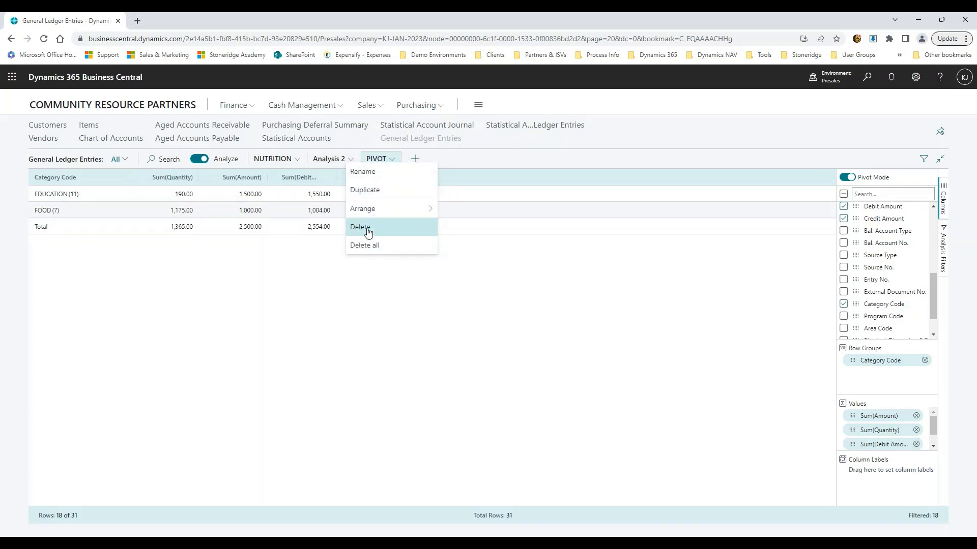
{"action": "left_click", "coordinate": [367, 231]}
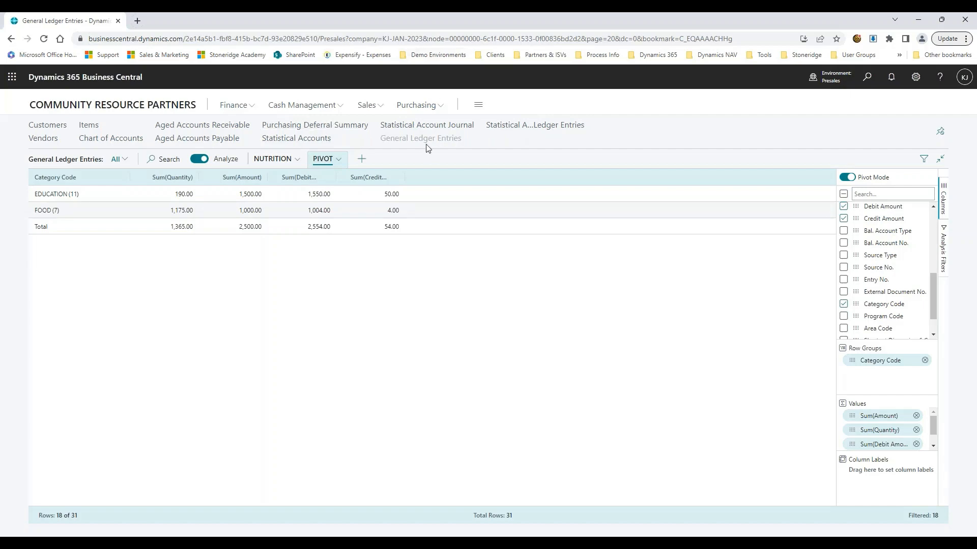
{"action": "left_click", "coordinate": [353, 127]}
{"action": "left_click", "coordinate": [628, 469]}
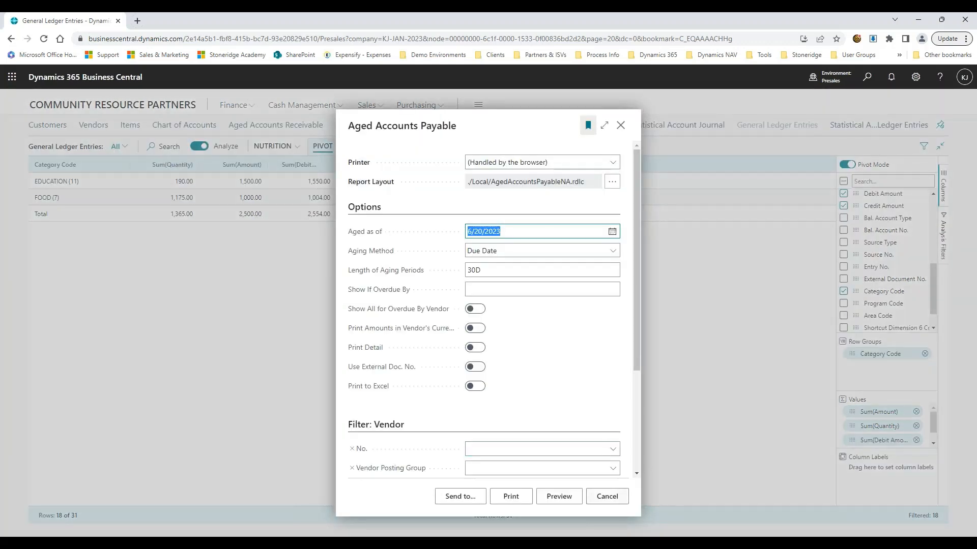
{"action": "key", "text": "Escape"}
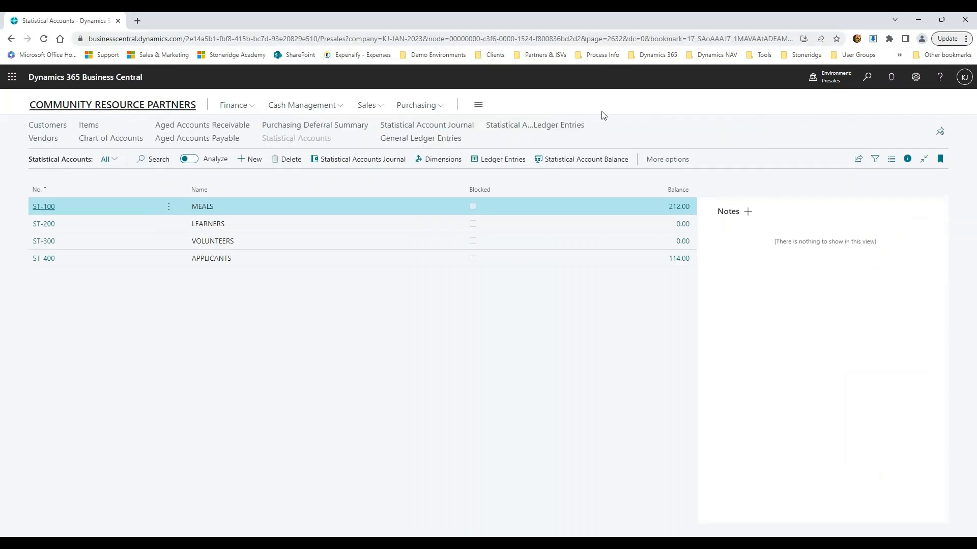
Step: Reopen the General Ledger Entries list and turn on analysis mode to show the saved NUTRITION analysis
{"action": "left_click", "coordinate": [397, 141]}
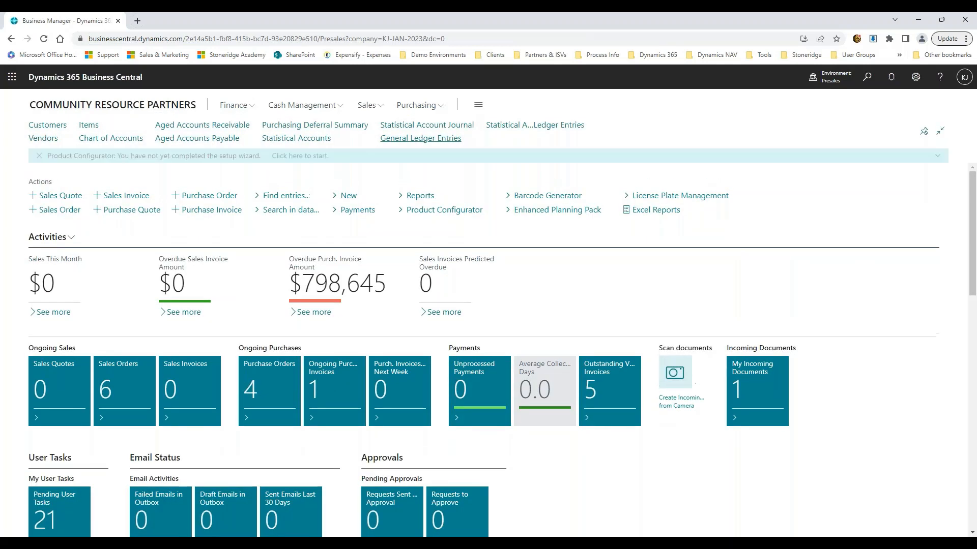
{"action": "left_click", "coordinate": [409, 140]}
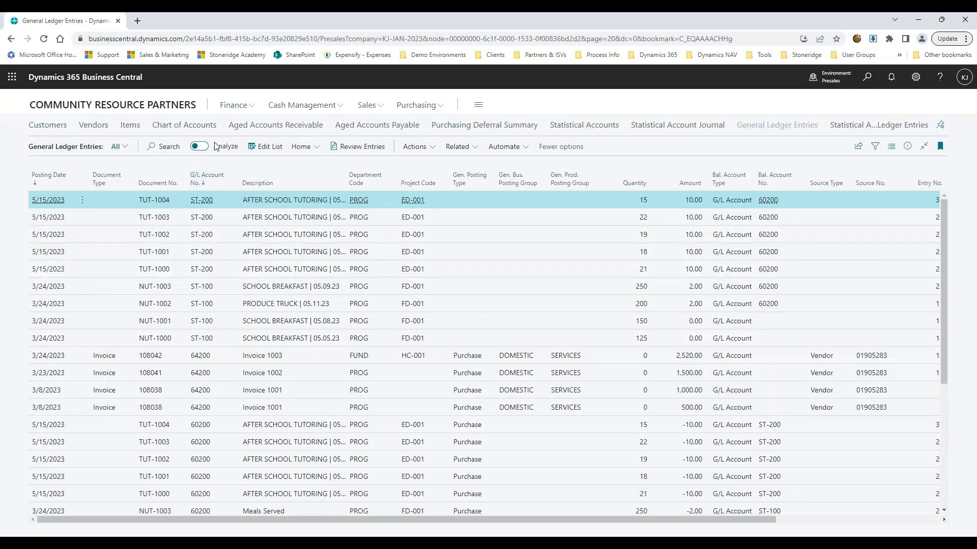
{"action": "left_click", "coordinate": [200, 147]}
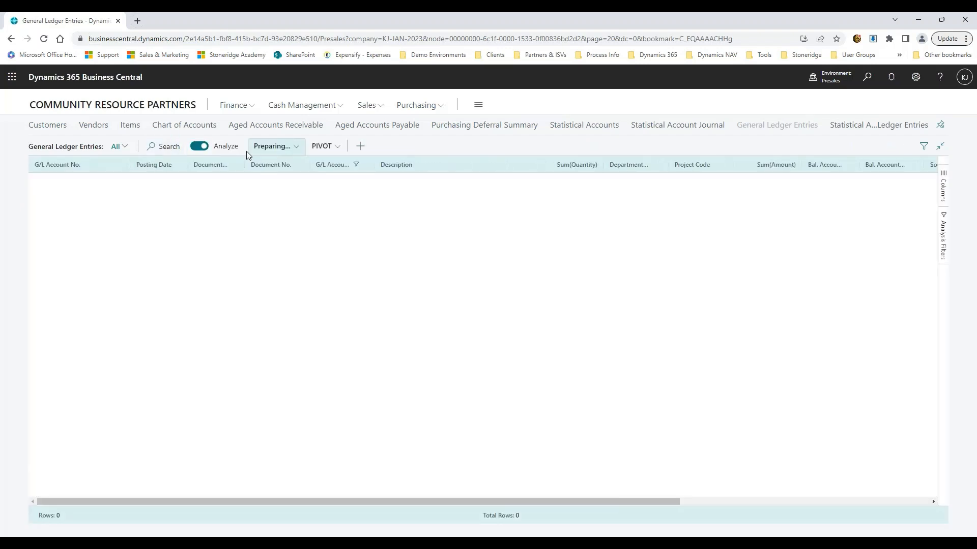
{"action": "left_click", "coordinate": [39, 182]}
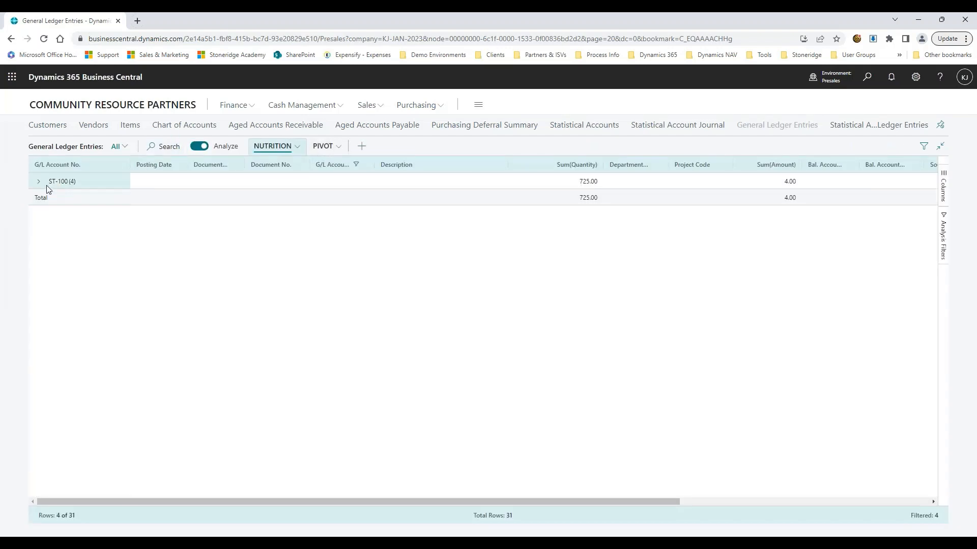
Step: View the saved PIVOT analysis and add another analysis tab showing the ungrouped ledger entries
{"action": "left_click", "coordinate": [339, 148]}
{"action": "left_click", "coordinate": [332, 145]}
{"action": "left_click", "coordinate": [336, 147]}
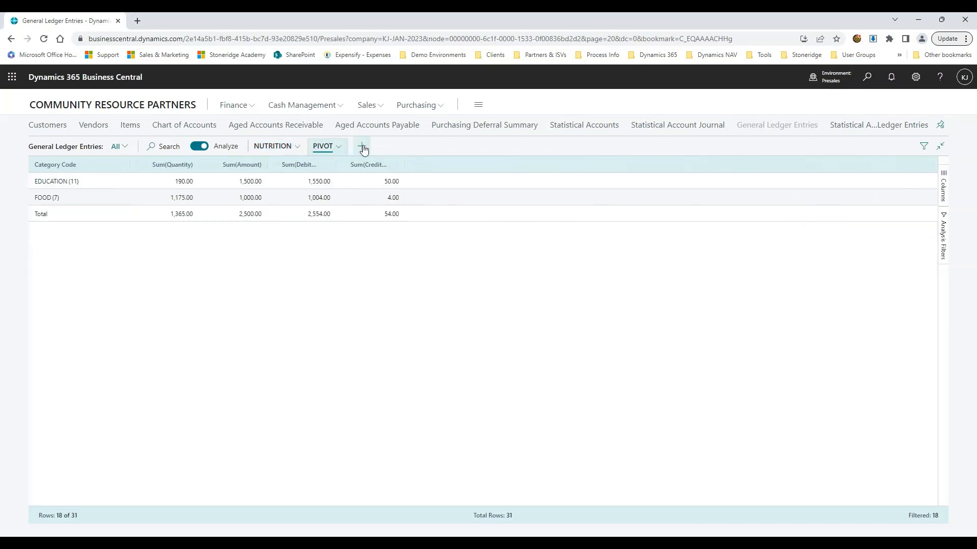
{"action": "left_click", "coordinate": [361, 146]}
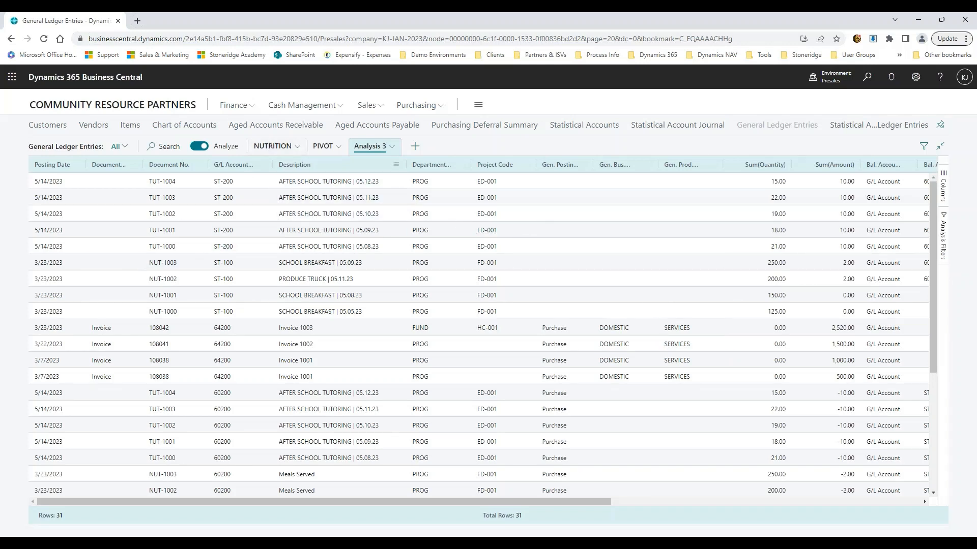
{"action": "left_click", "coordinate": [331, 278]}
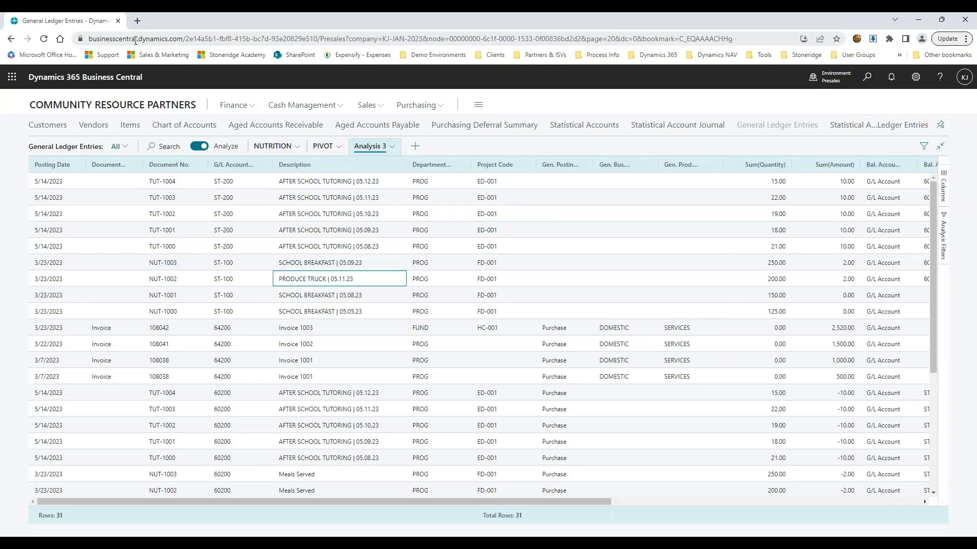